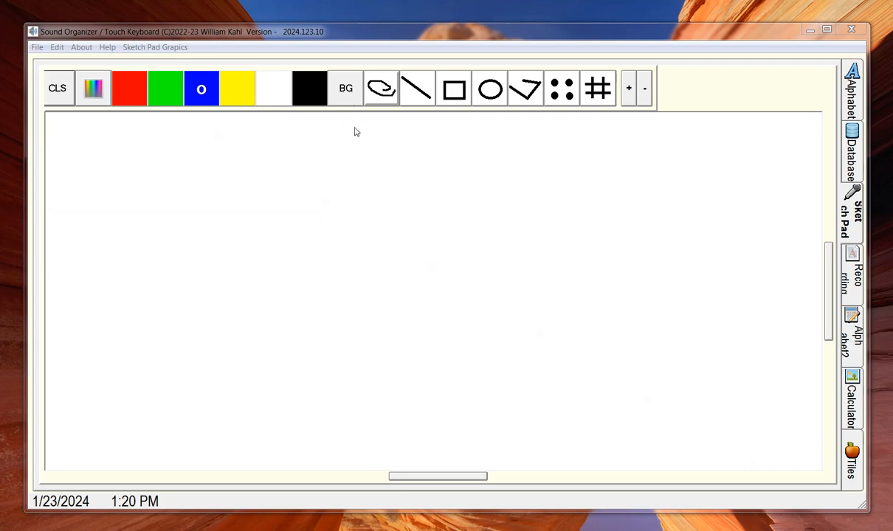
Step: Select the freehand pen tool for the blank Sketch Pad canvas
click(383, 88)
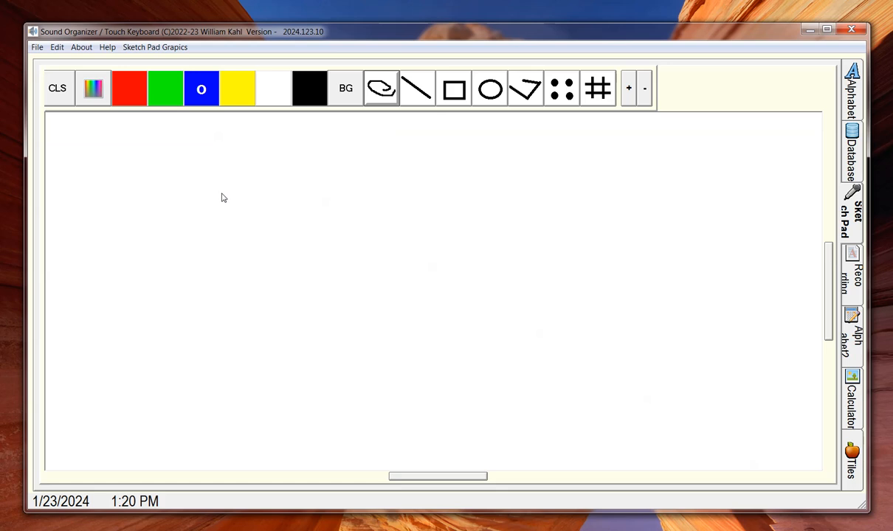
Step: Handwrite the letters h, e, l, l, o in blue freehand strokes across the canvas
mouse_move(162, 180)
mouse_down()
mouse_move(181, 295)
mouse_move(176, 249)
mouse_move(213, 253)
mouse_move(224, 294)
mouse_up()
mouse_move(244, 262)
mouse_down()
mouse_move(276, 266)
mouse_move(311, 249)
mouse_move(256, 275)
mouse_move(312, 291)
mouse_up()
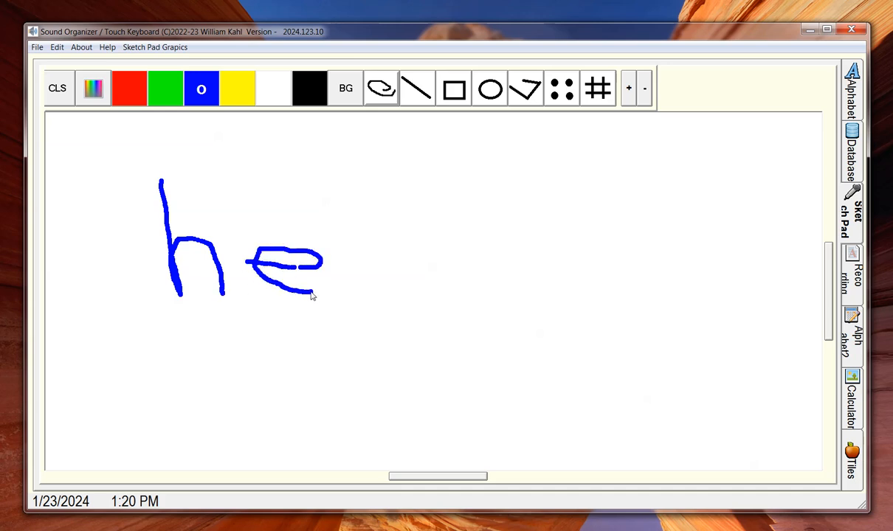
mouse_move(341, 202)
mouse_down()
mouse_move(346, 297)
mouse_move(397, 291)
mouse_up()
mouse_move(416, 192)
mouse_down()
mouse_move(433, 293)
mouse_move(456, 291)
mouse_up()
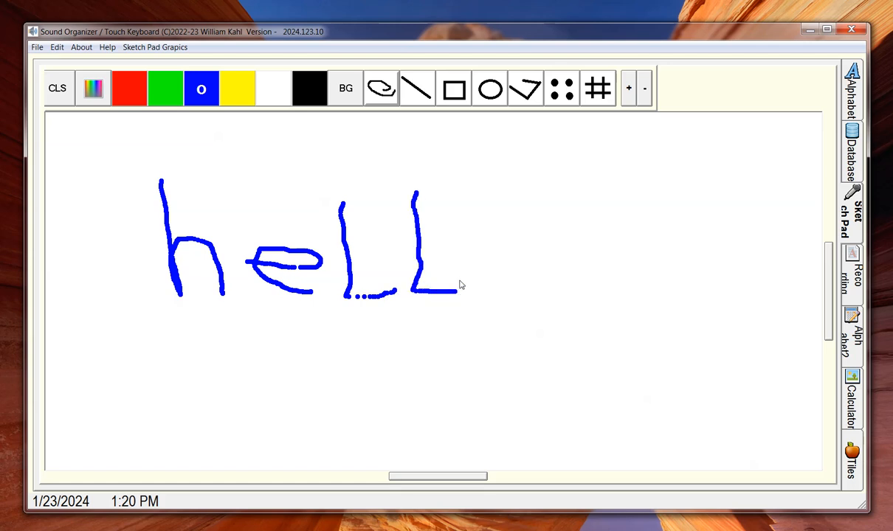
mouse_move(484, 213)
mouse_down()
mouse_move(473, 245)
mouse_move(502, 286)
mouse_move(522, 215)
mouse_move(491, 231)
mouse_up()
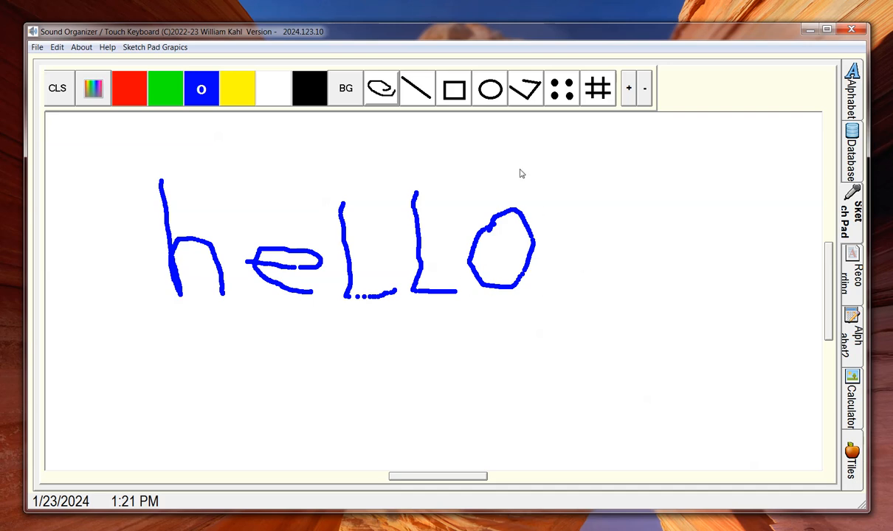
Step: Clear the handwriting and draw a thick green straight line
click(53, 88)
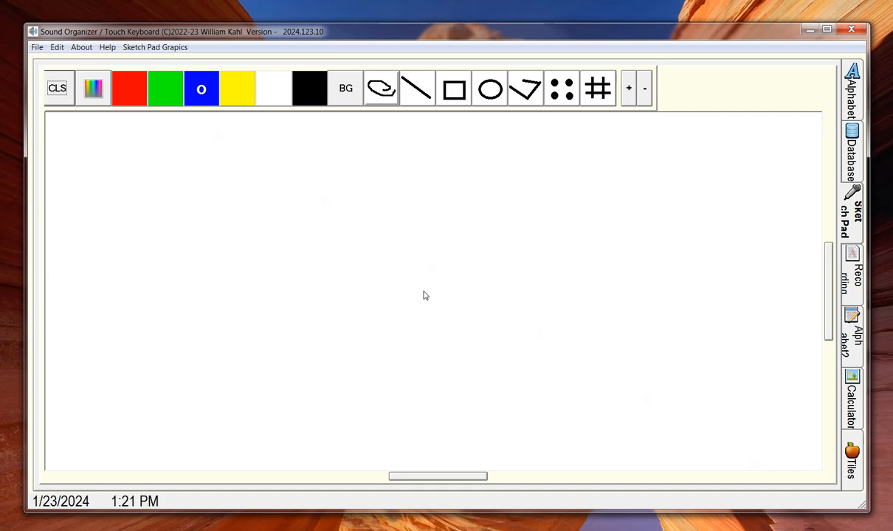
click(415, 87)
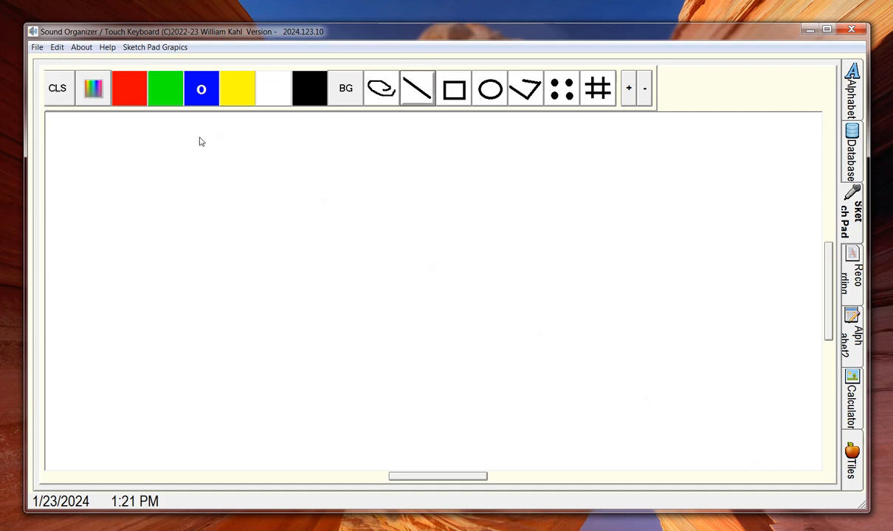
click(169, 95)
drag(188, 172, 374, 226)
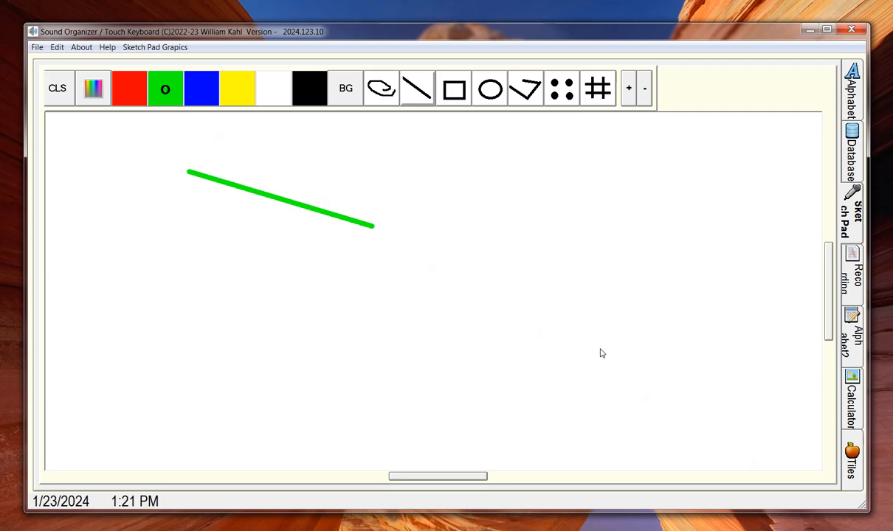
Step: Add thinner green lines below (brush down 5, size 1, slightly larger) and an outlined rectangle
click(646, 99)
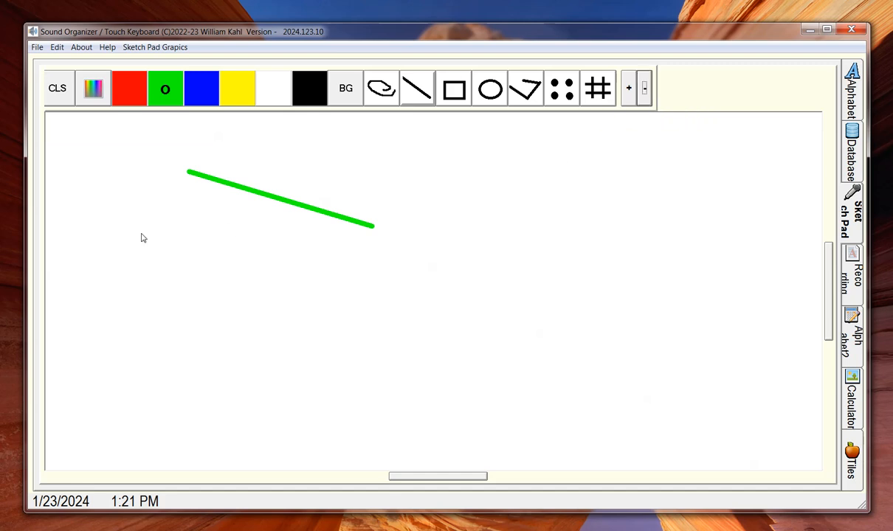
drag(205, 213, 353, 252)
click(645, 95)
mouse_move(211, 259)
mouse_down()
mouse_move(315, 307)
mouse_move(335, 289)
mouse_up()
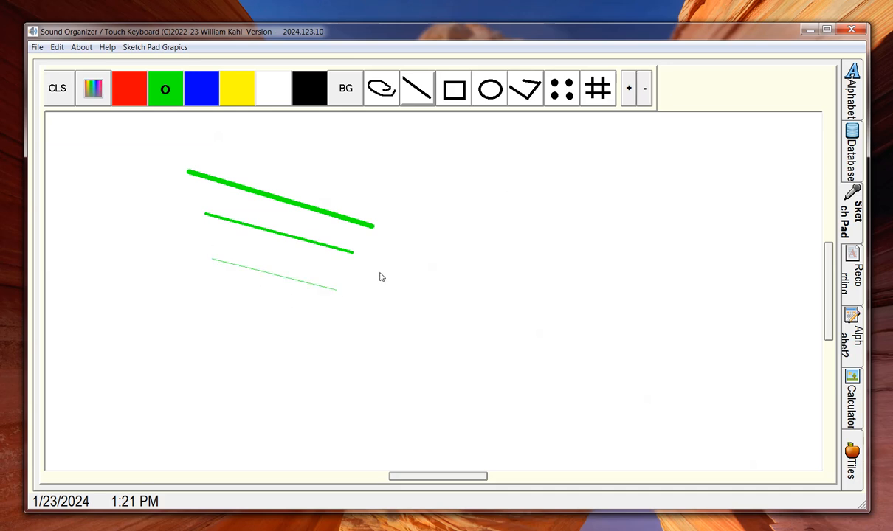
click(632, 95)
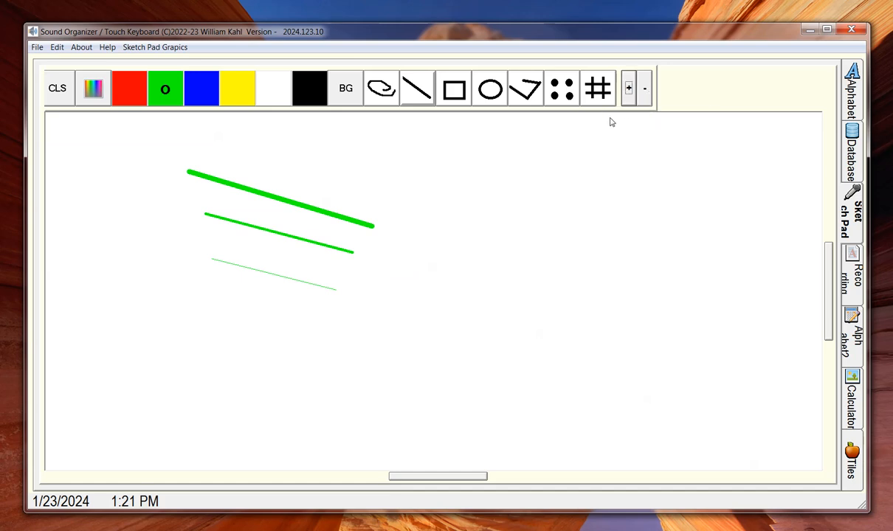
mouse_move(210, 283)
mouse_down()
mouse_move(346, 306)
mouse_move(337, 318)
mouse_up()
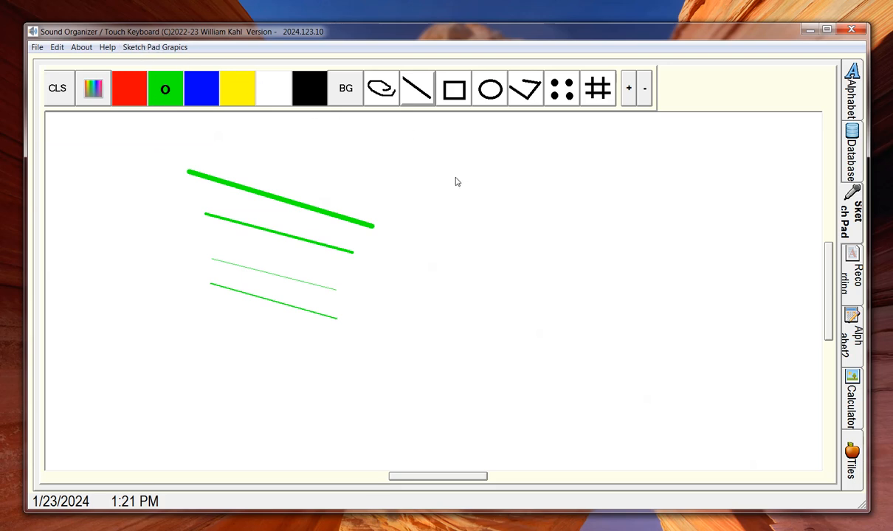
click(442, 92)
drag(324, 175, 501, 294)
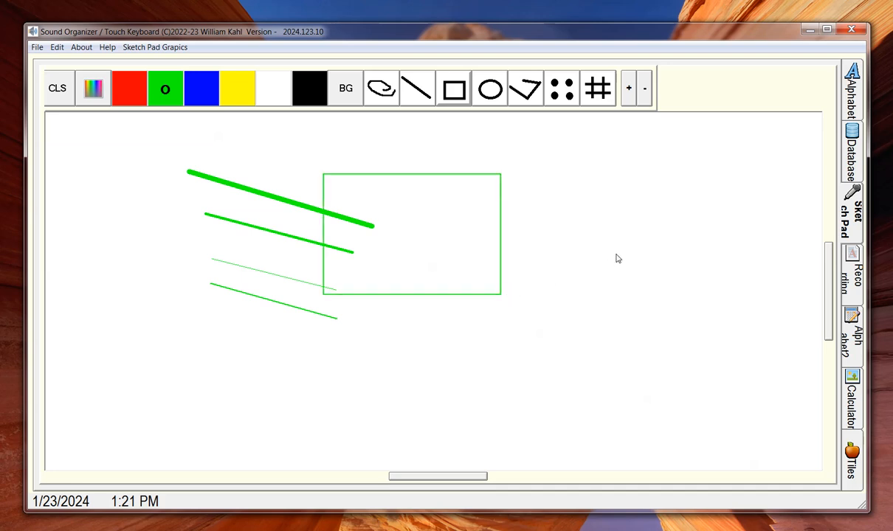
Step: Draw a filled green rectangle, a large outlined circle and a small filled circle
click(454, 96)
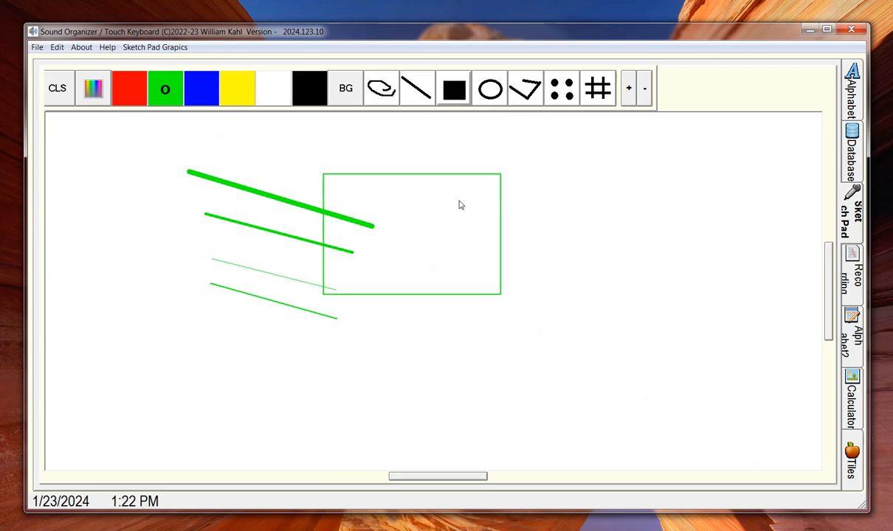
drag(449, 208, 569, 271)
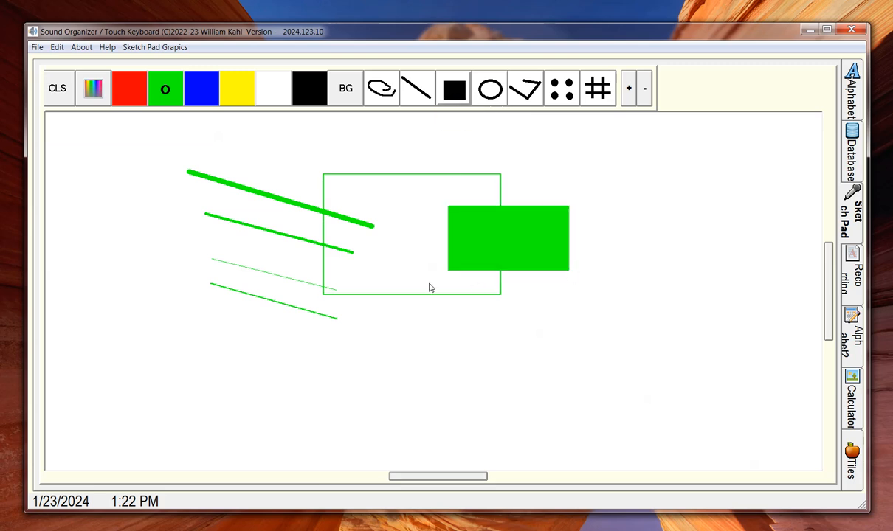
click(492, 100)
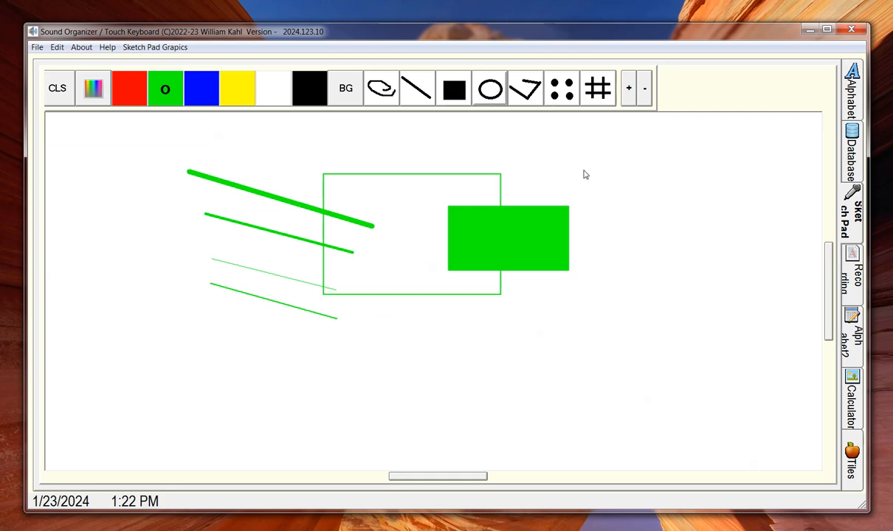
click(682, 259)
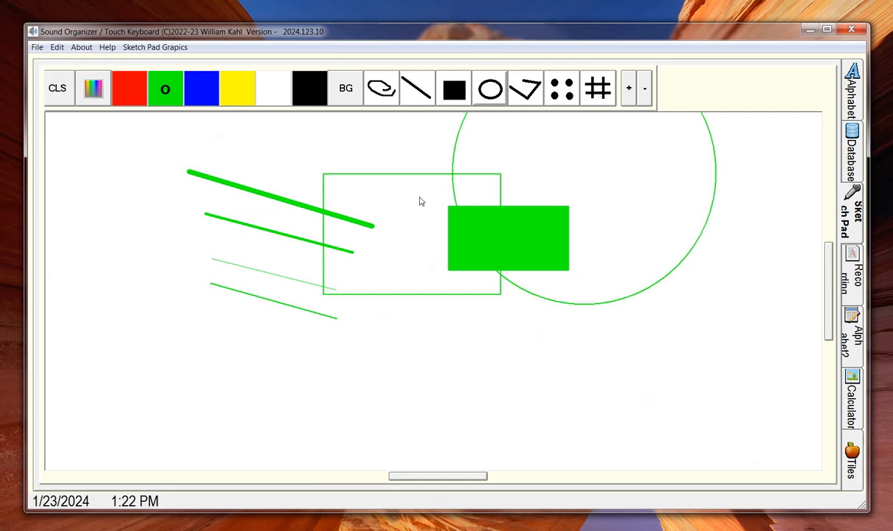
click(483, 92)
click(621, 209)
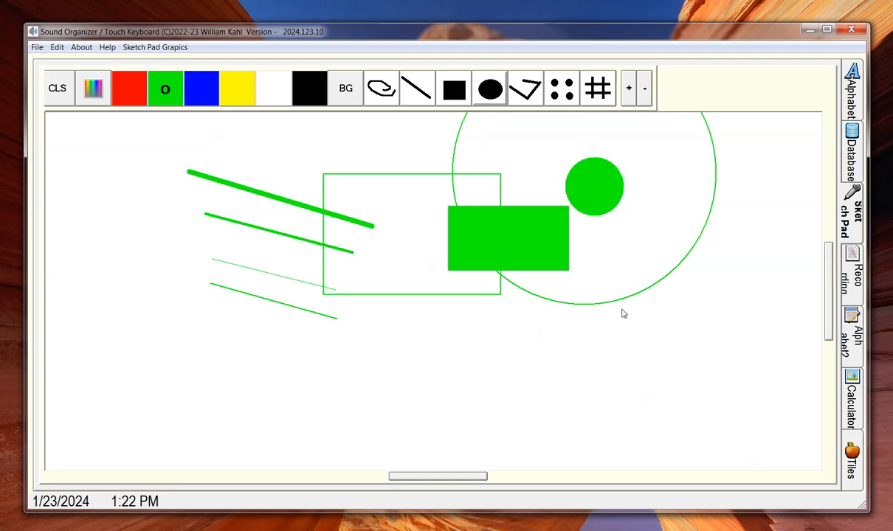
Step: Draw a six-point green zigzag polyline, then clear the canvas
click(511, 93)
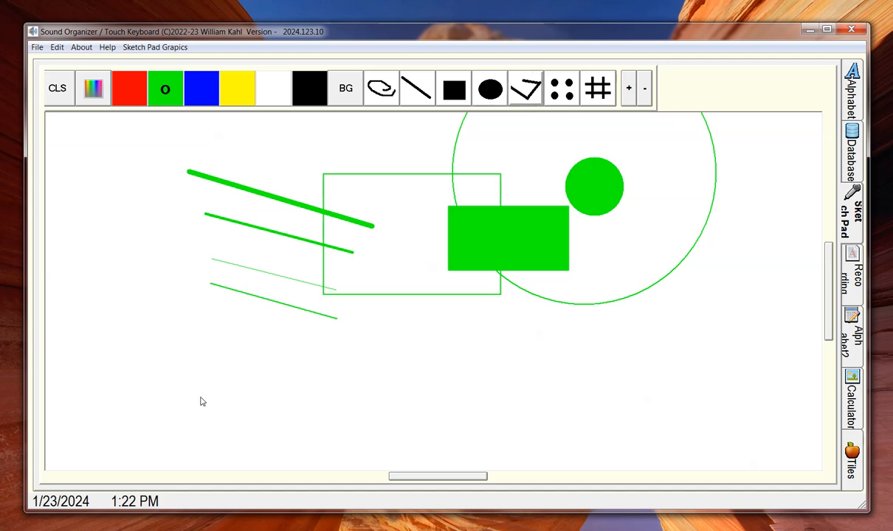
click(404, 404)
click(396, 357)
click(416, 324)
click(553, 373)
click(686, 377)
click(729, 269)
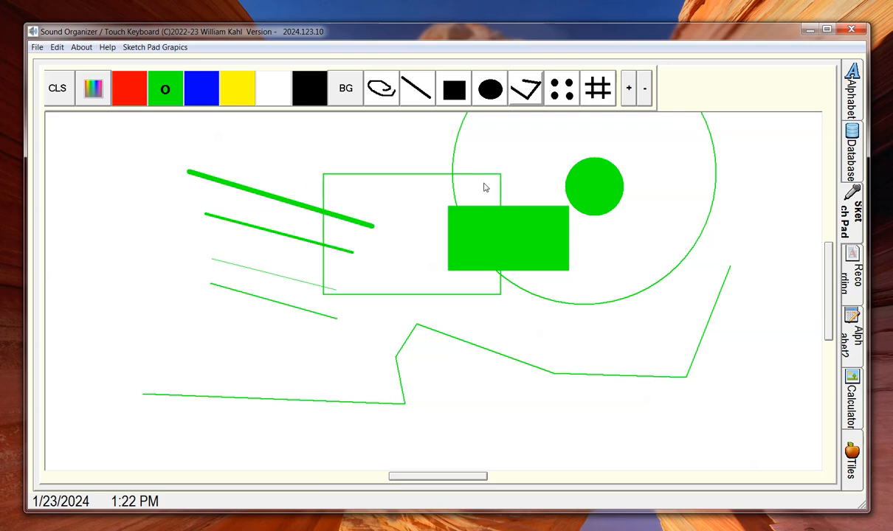
click(59, 95)
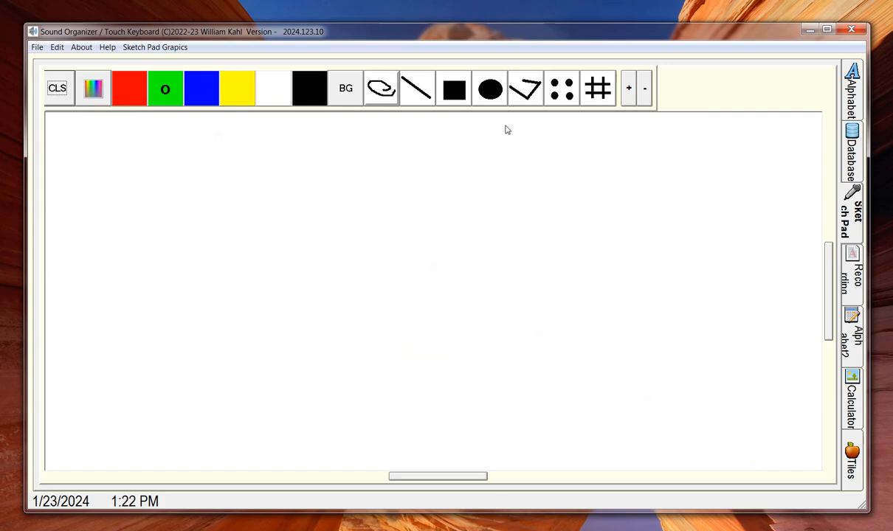
Step: Draw two tic-tac-toe boards; place X's top-left and top-right, O's centre and top-middle
click(599, 93)
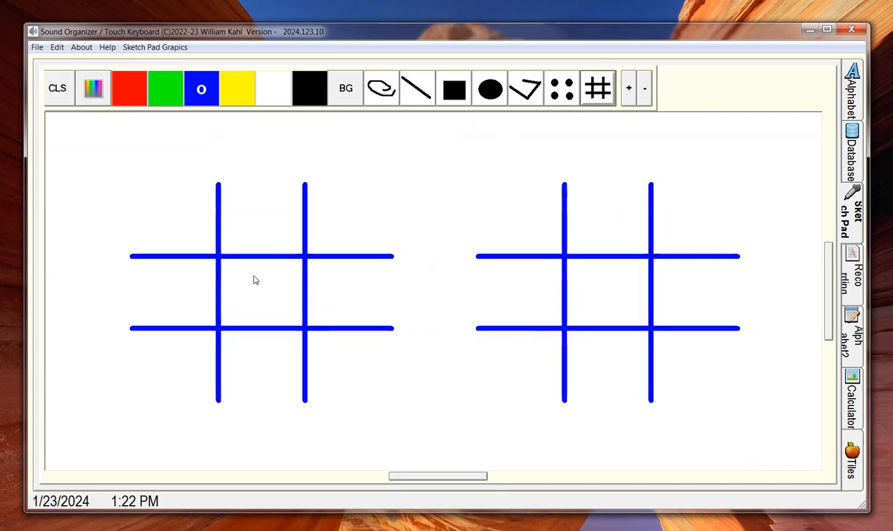
click(177, 217)
click(256, 294)
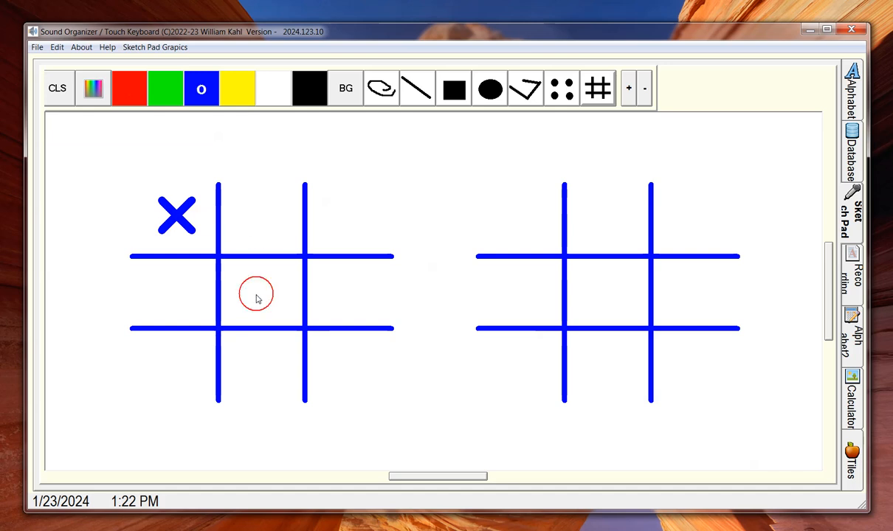
click(347, 211)
click(259, 219)
Step: Clear the boards and lay out a 4 x 4 dot grid
click(56, 93)
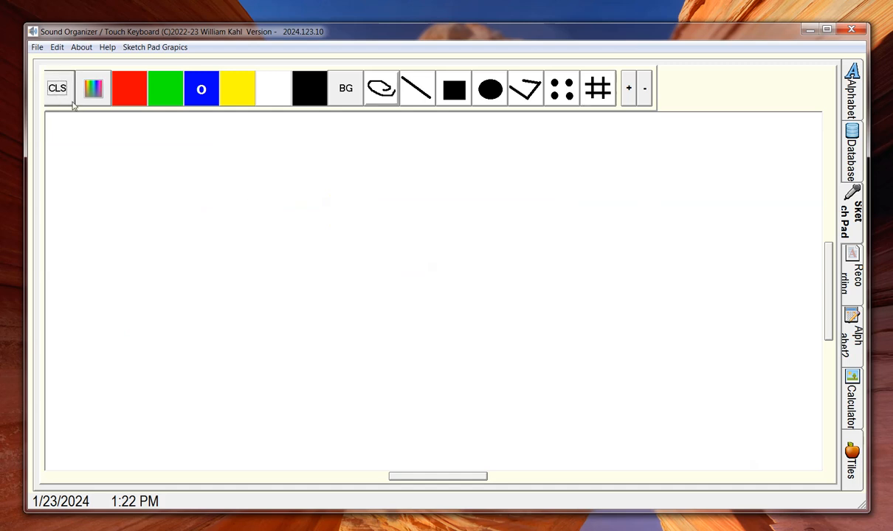
click(572, 101)
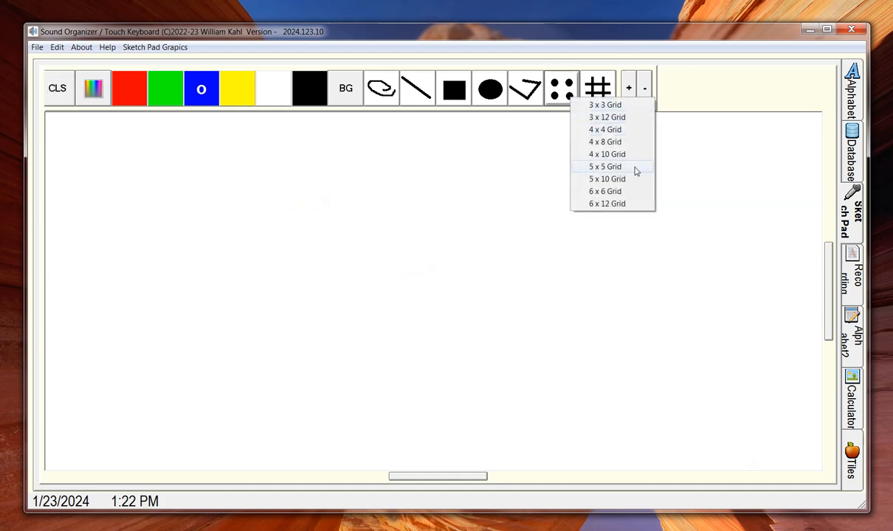
click(616, 132)
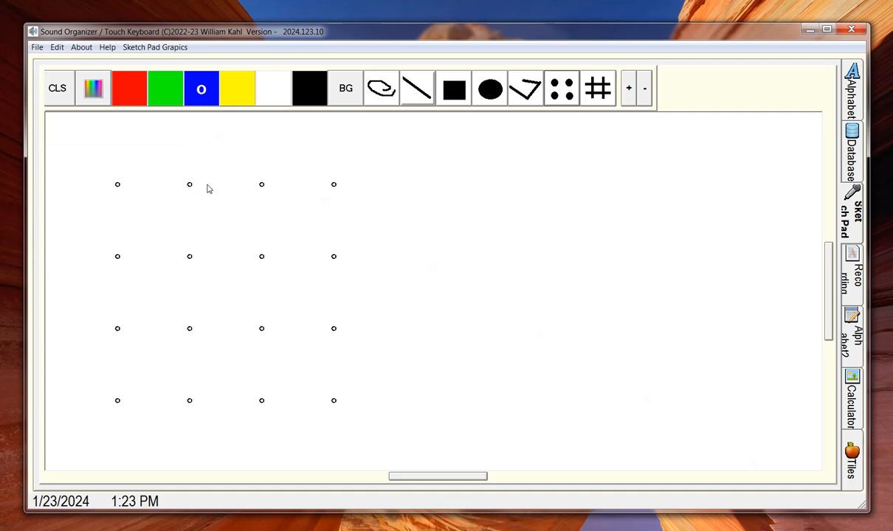
Step: Join dots in a staircase of alternating blue and red lines: right, down, right, down
click(262, 184)
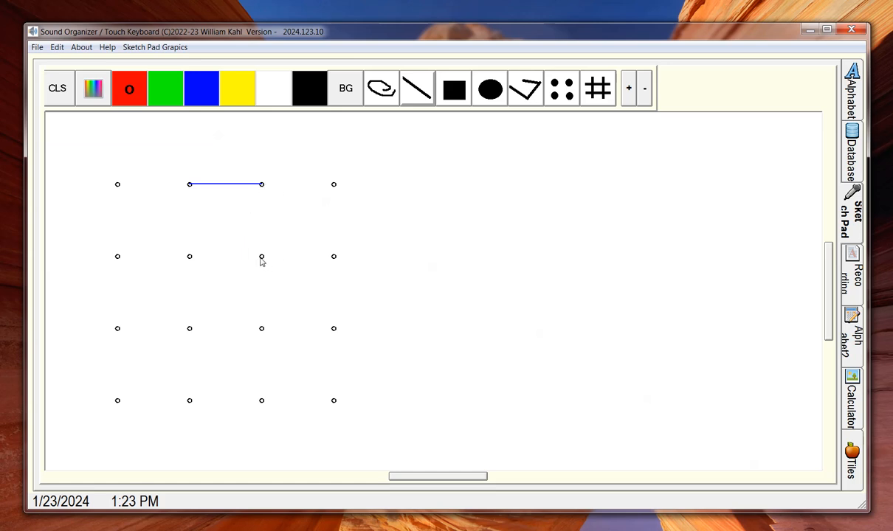
click(262, 257)
click(335, 257)
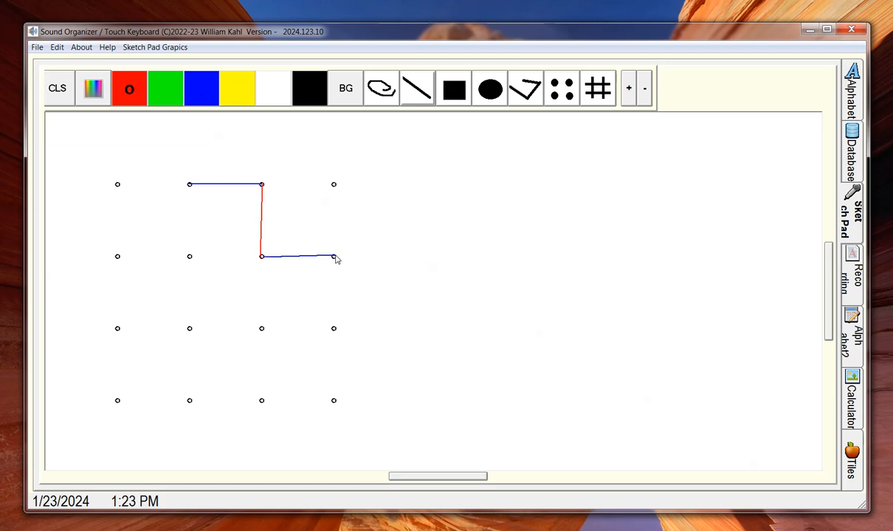
click(334, 330)
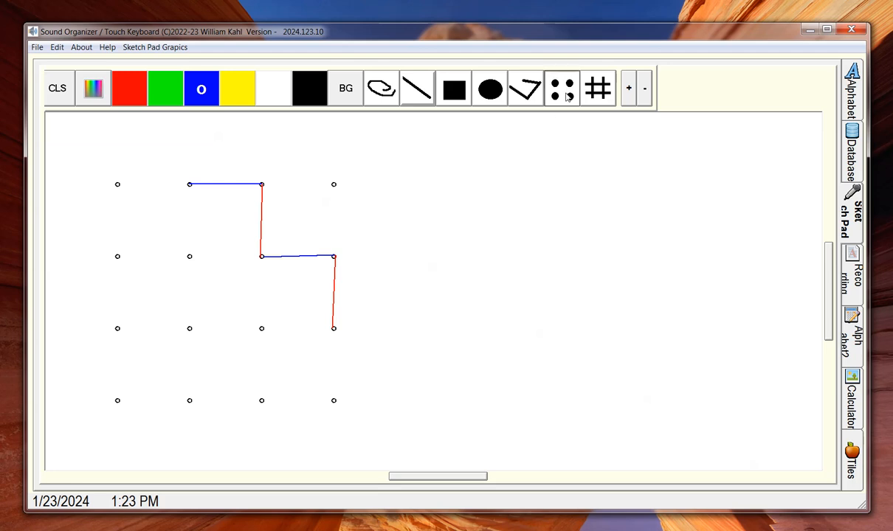
Step: Overlay a 6 x 12 dot grid and raise the brush size to 3
click(565, 96)
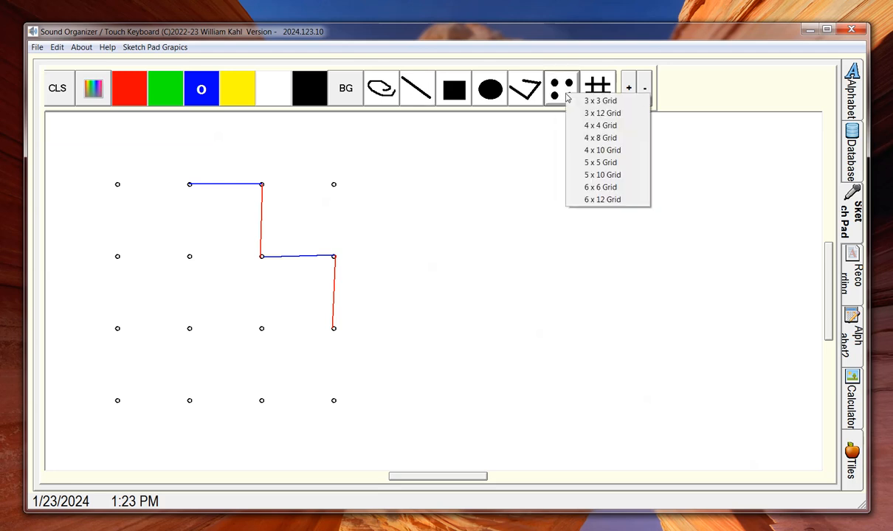
click(610, 200)
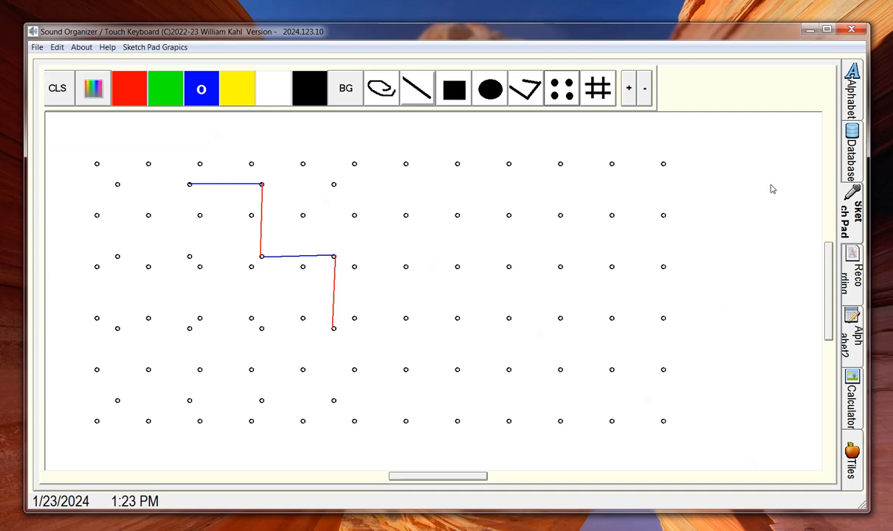
click(628, 90)
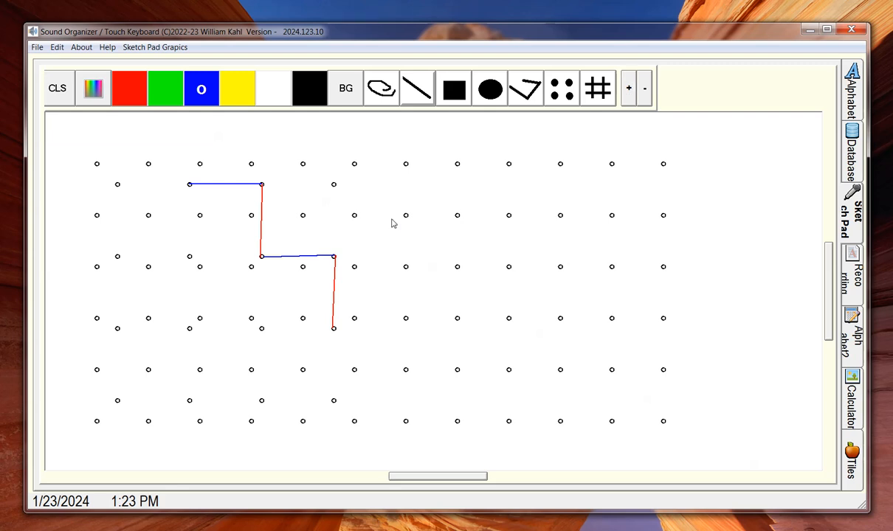
Step: Draw a blue horizontal and red downward line between dots, then enable Sound On-Off
drag(354, 215, 406, 216)
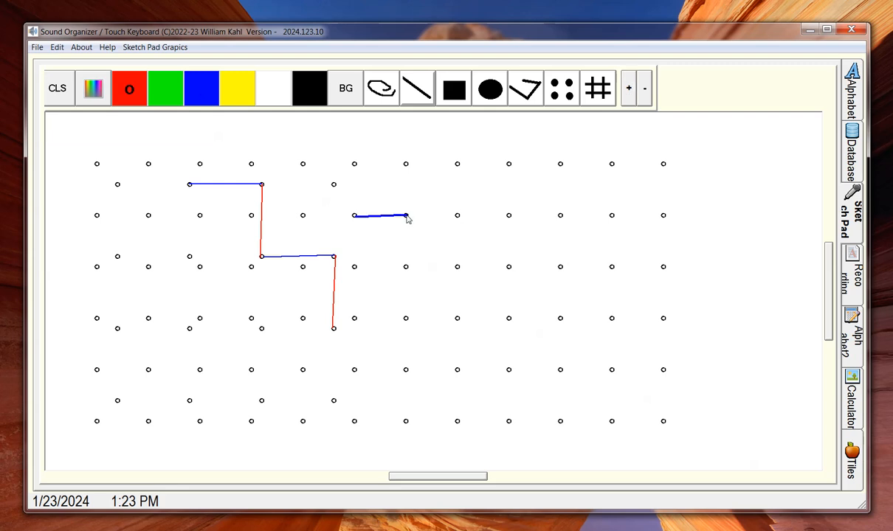
click(406, 267)
click(164, 48)
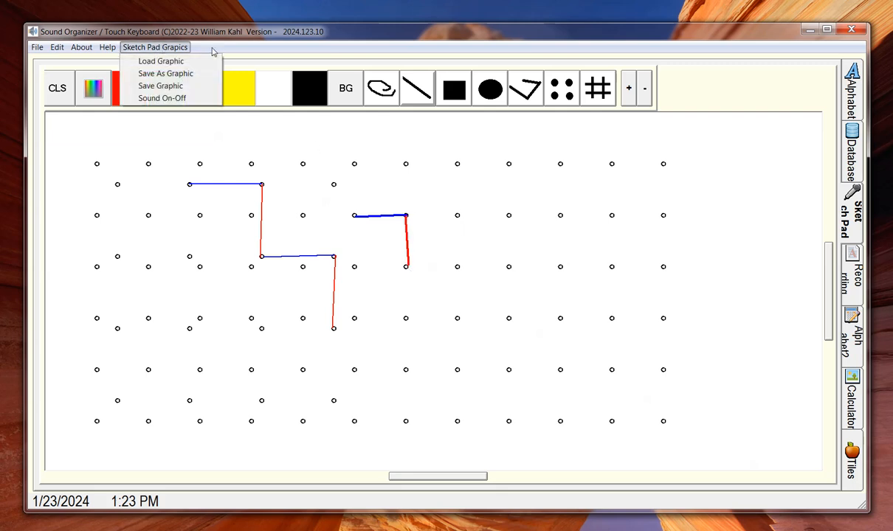
click(169, 98)
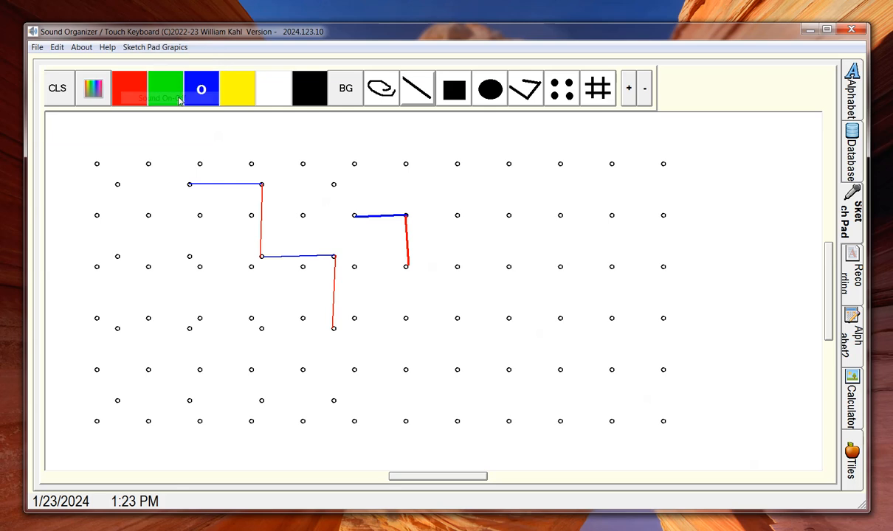
click(158, 50)
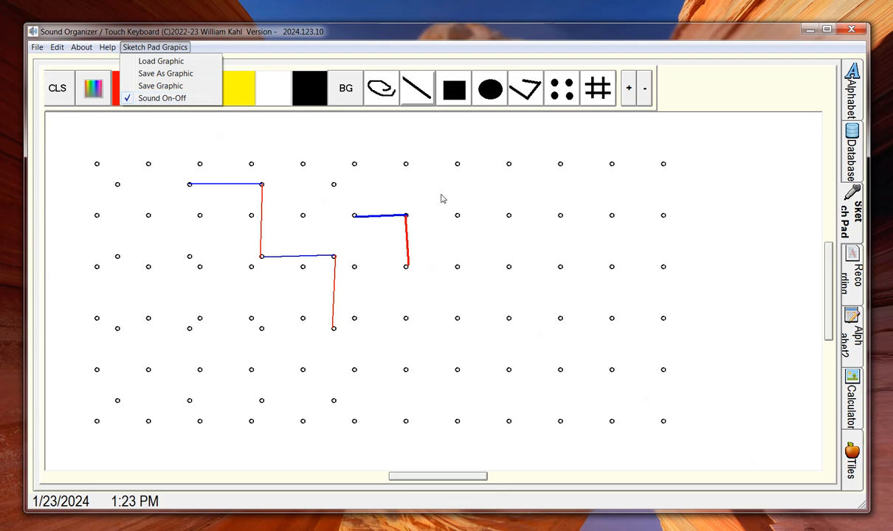
click(406, 90)
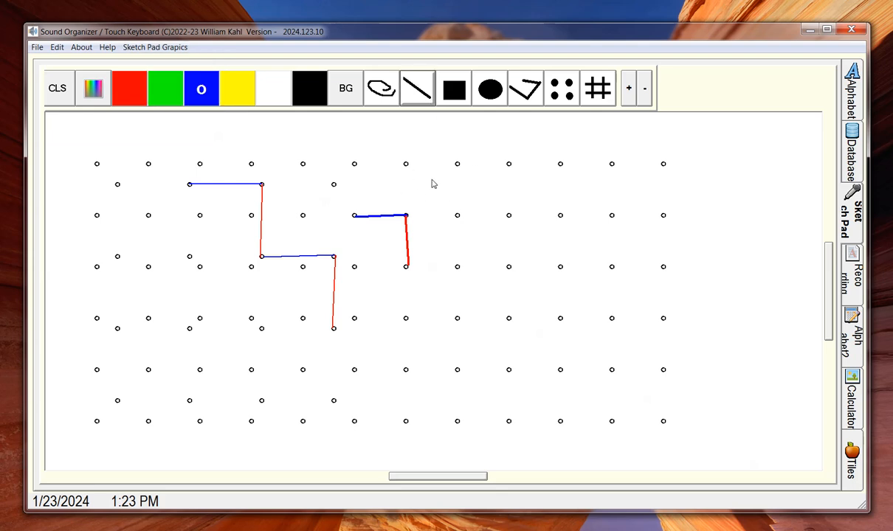
Step: Draw a blue diagonal, a red line crossing it, and a blue line across the red step
drag(432, 180, 550, 292)
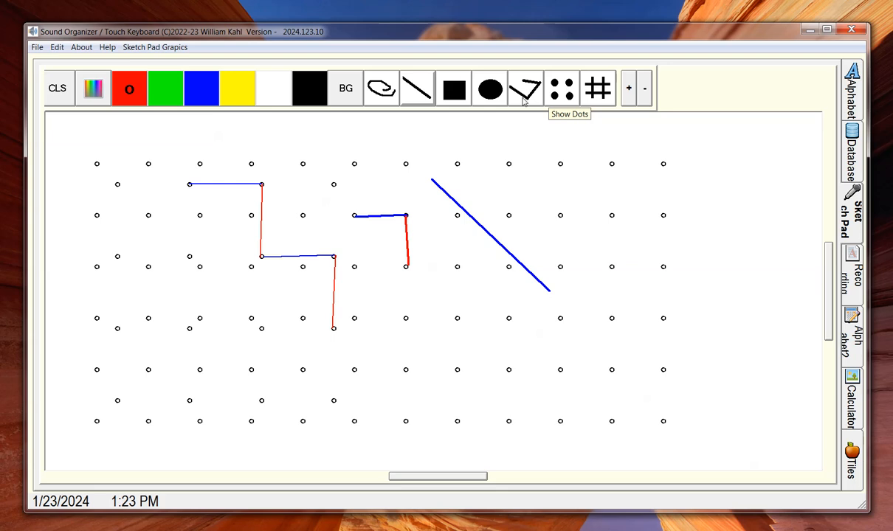
click(605, 173)
click(298, 212)
click(372, 310)
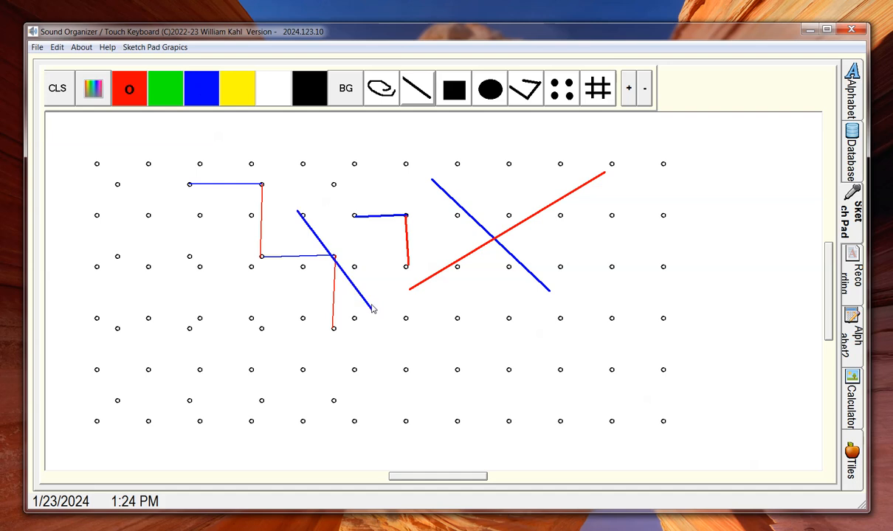
Step: Clear the canvas and draw a red X with a separate red diagonal to its right
click(46, 87)
click(413, 95)
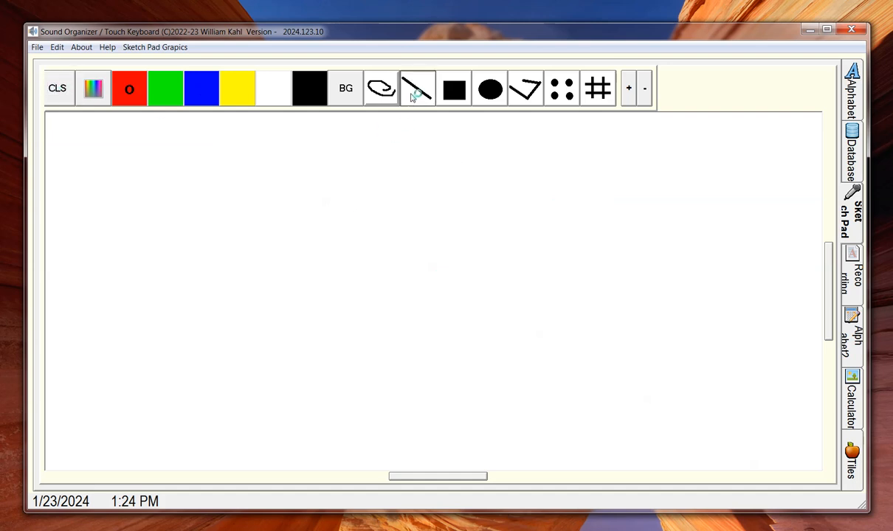
click(227, 268)
click(391, 218)
click(255, 180)
click(357, 298)
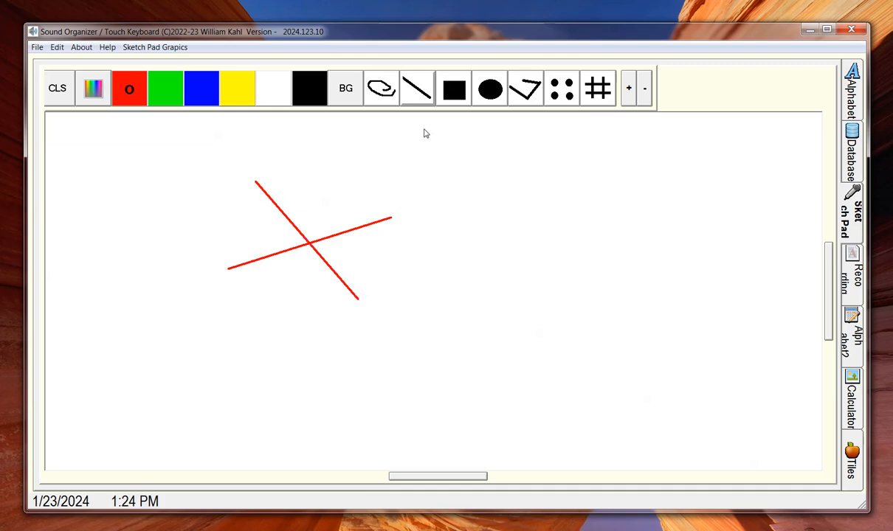
click(413, 152)
click(480, 246)
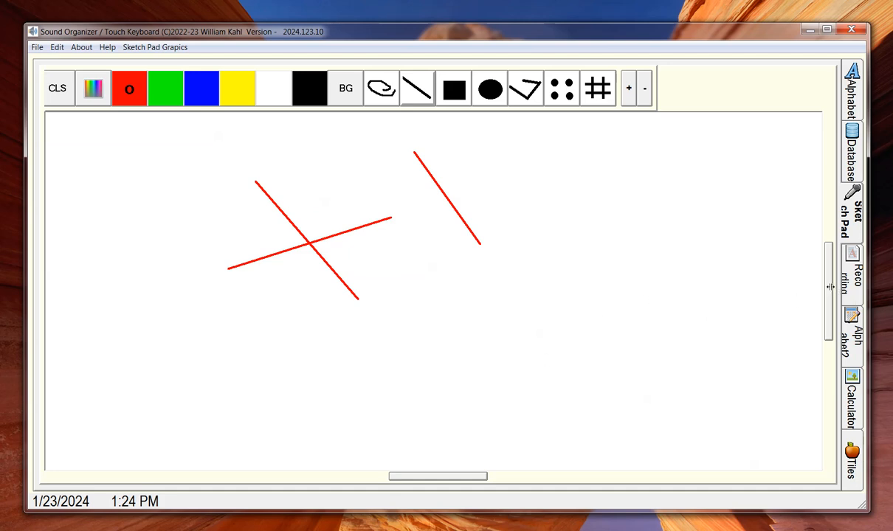
Step: Shrink the canvas narrower and shorter, then stretch it back to full width and height
drag(558, 297, 542, 298)
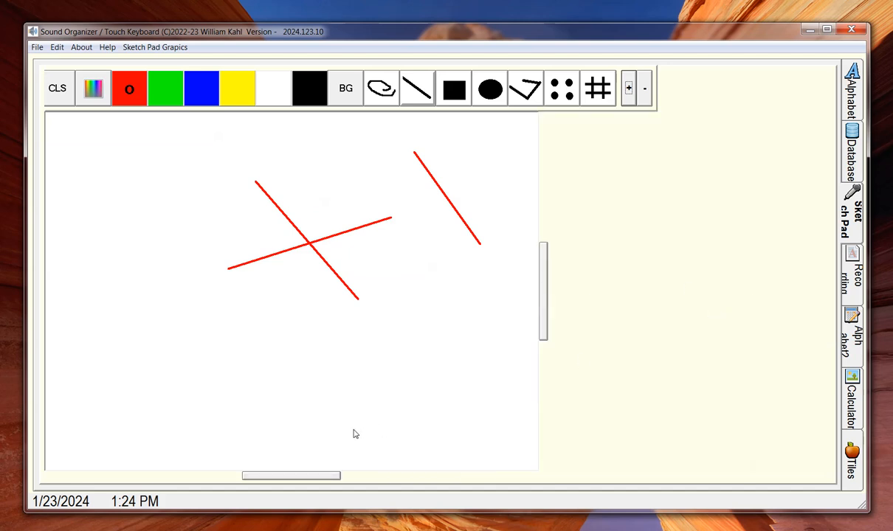
drag(314, 475, 298, 301)
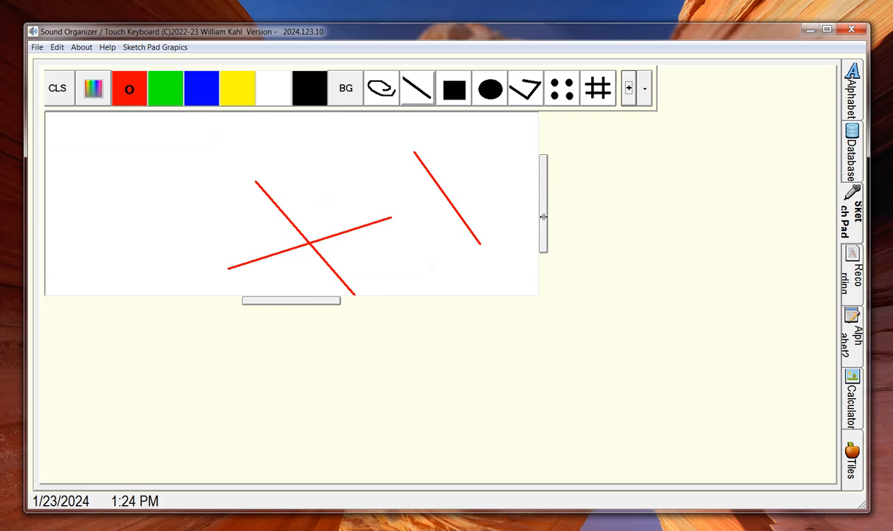
drag(543, 219, 333, 220)
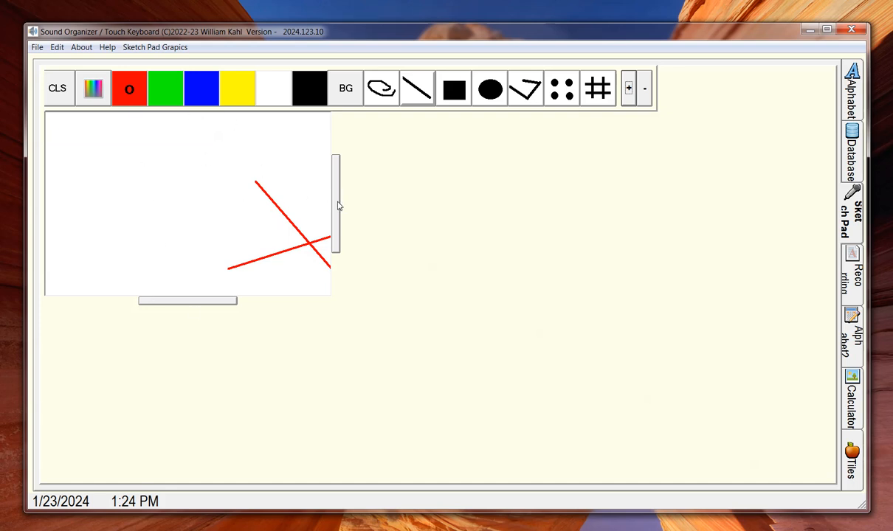
drag(337, 205, 690, 199)
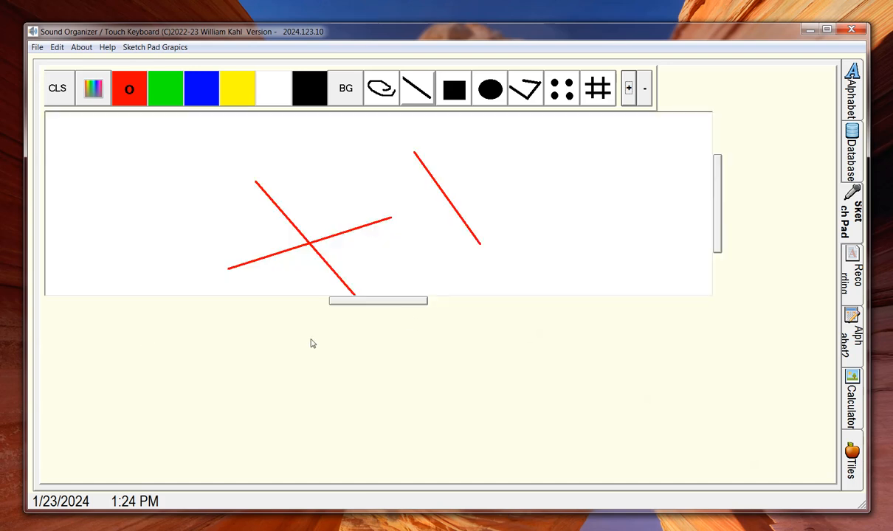
drag(401, 301, 413, 454)
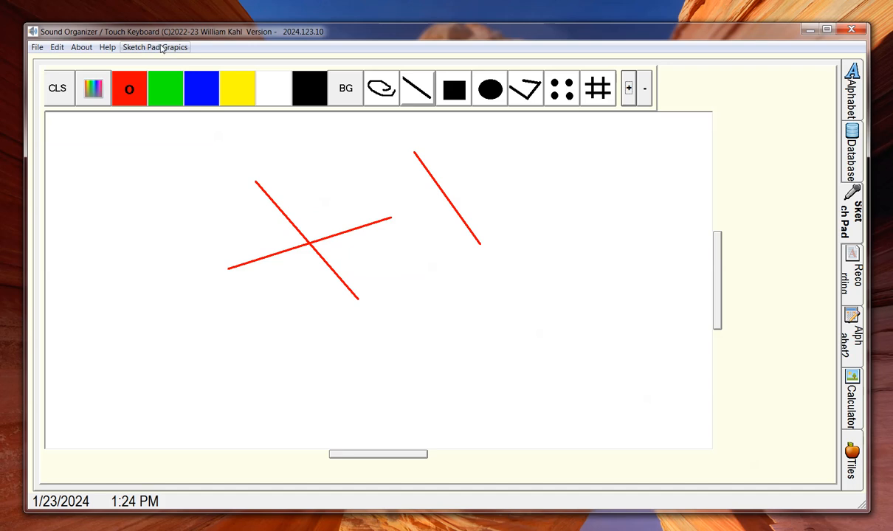
Step: Load the Maze001.bmp graphic so a black maze replaces the red lines
click(161, 48)
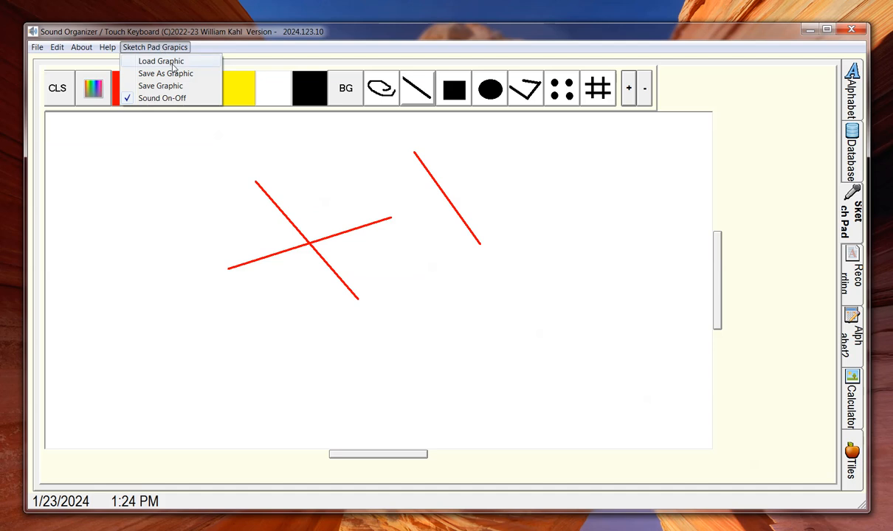
click(172, 64)
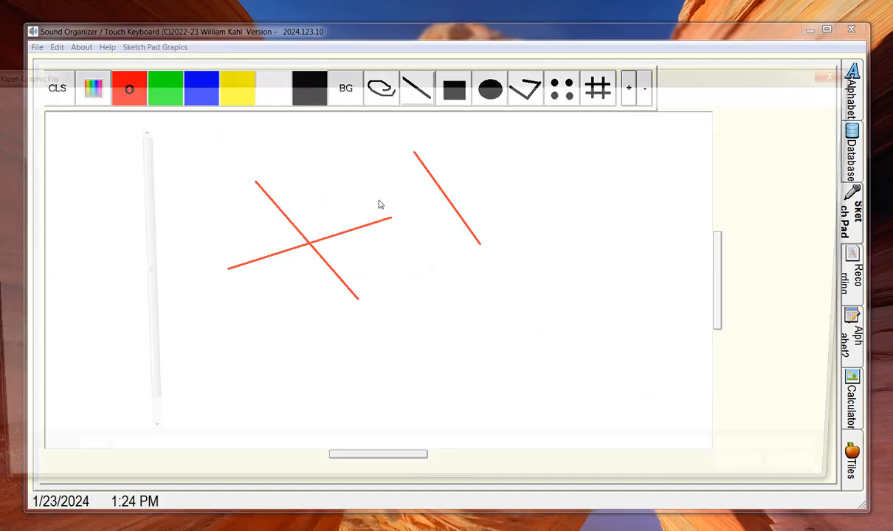
click(192, 176)
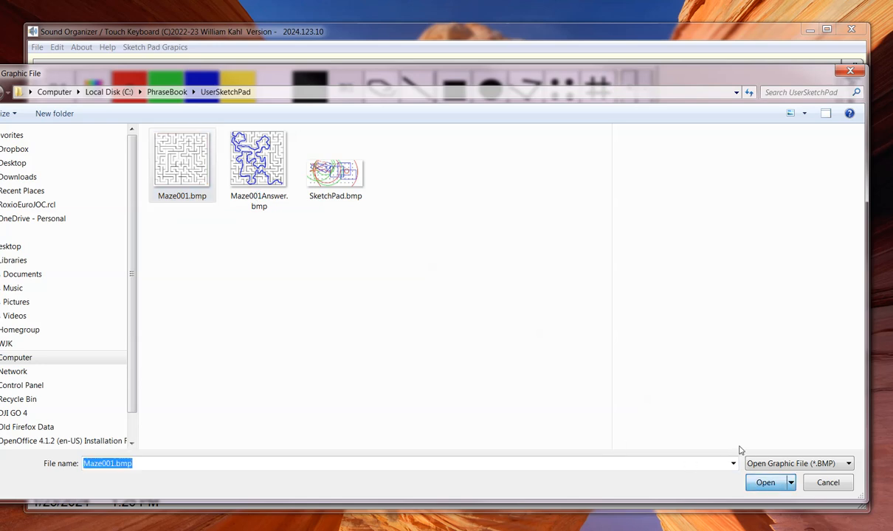
click(765, 483)
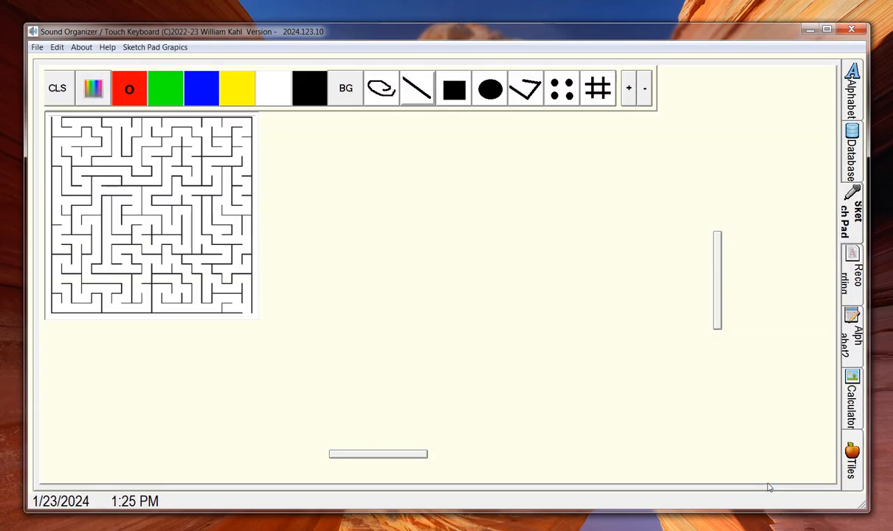
Step: Draw a green freehand line through the maze's top-left corridors, then clear the canvas with CLS
click(369, 94)
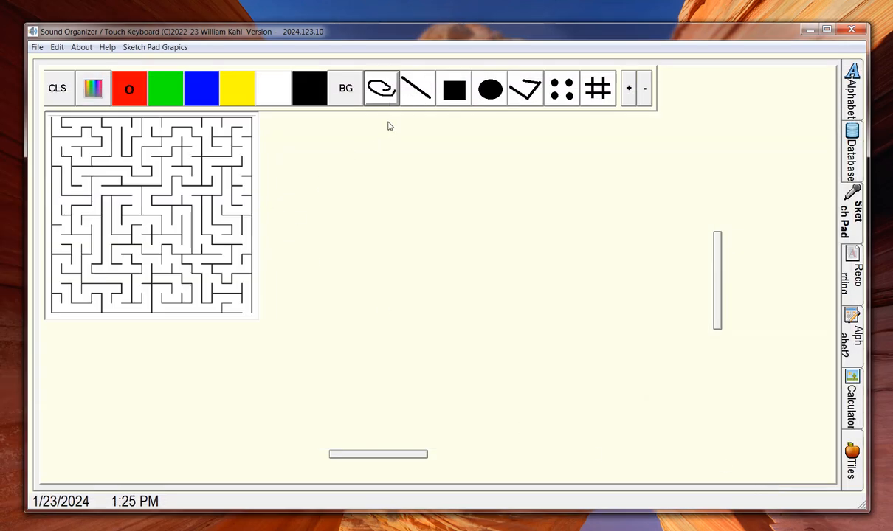
click(168, 93)
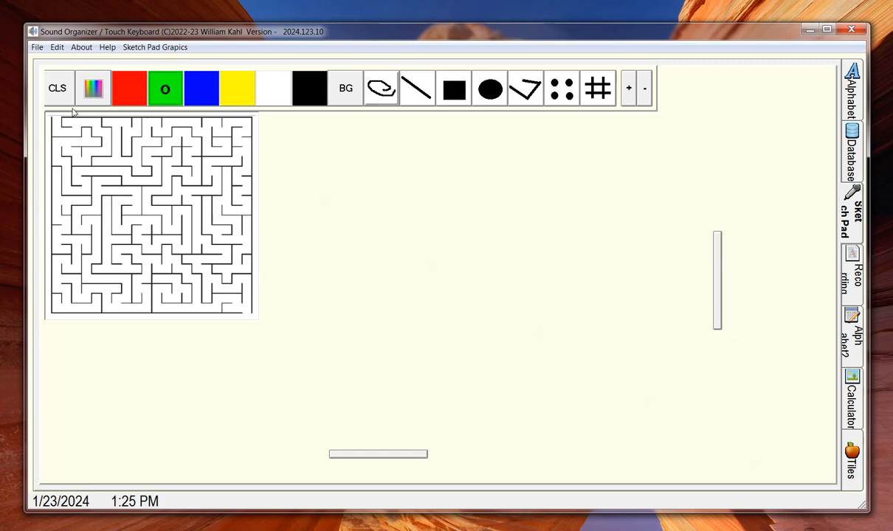
mouse_move(56, 123)
mouse_down()
mouse_move(105, 141)
mouse_move(76, 163)
mouse_move(58, 133)
mouse_move(69, 184)
mouse_move(84, 179)
mouse_up()
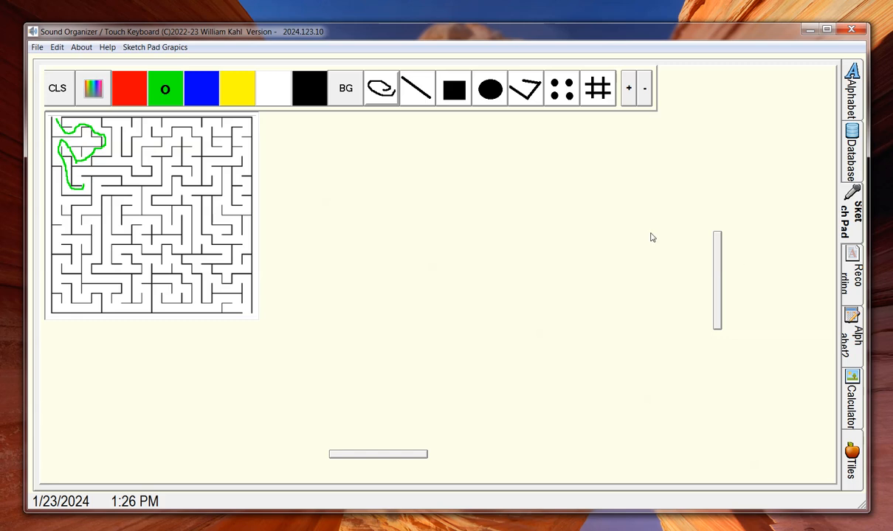
click(54, 95)
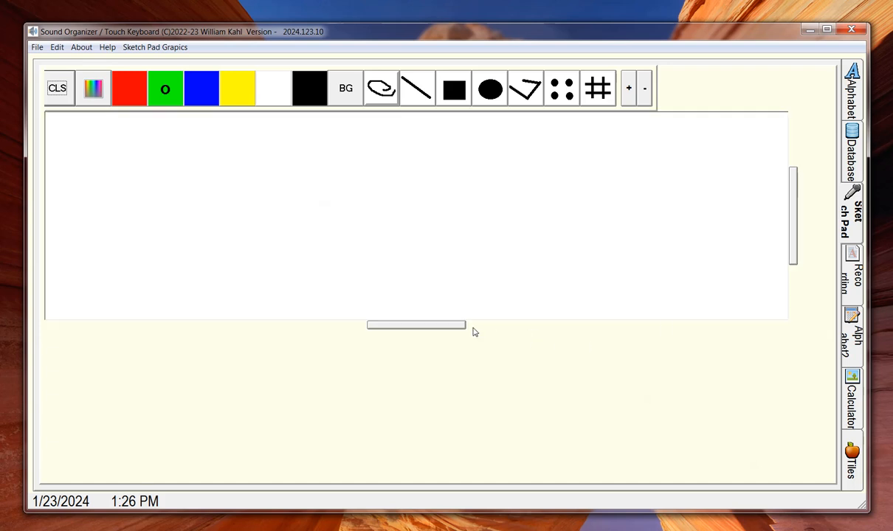
Step: Stretch the blank canvas downward until it fills nearly the whole drawing area
mouse_move(457, 324)
mouse_down()
mouse_move(460, 458)
mouse_move(469, 456)
mouse_up()
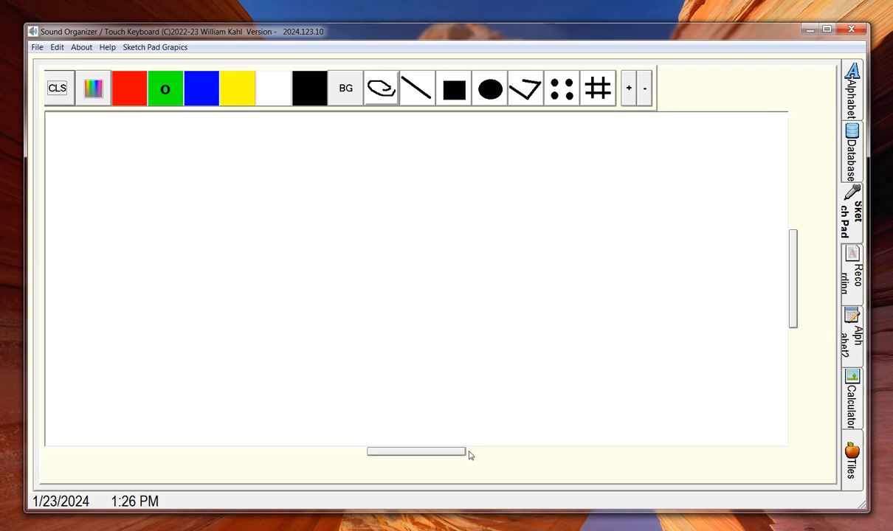